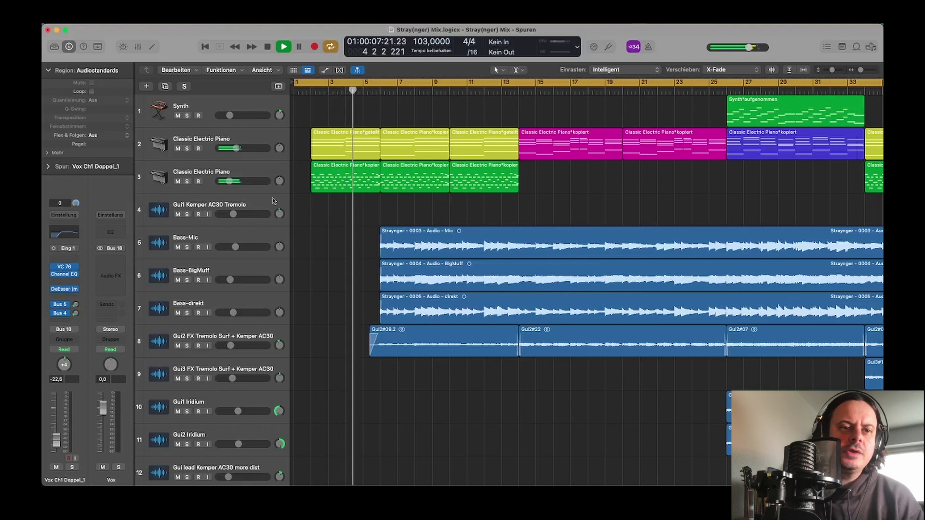
# - Solo the second Classic Electric Piano, add the first one, then unsolo the second
pyautogui.click(188, 182)
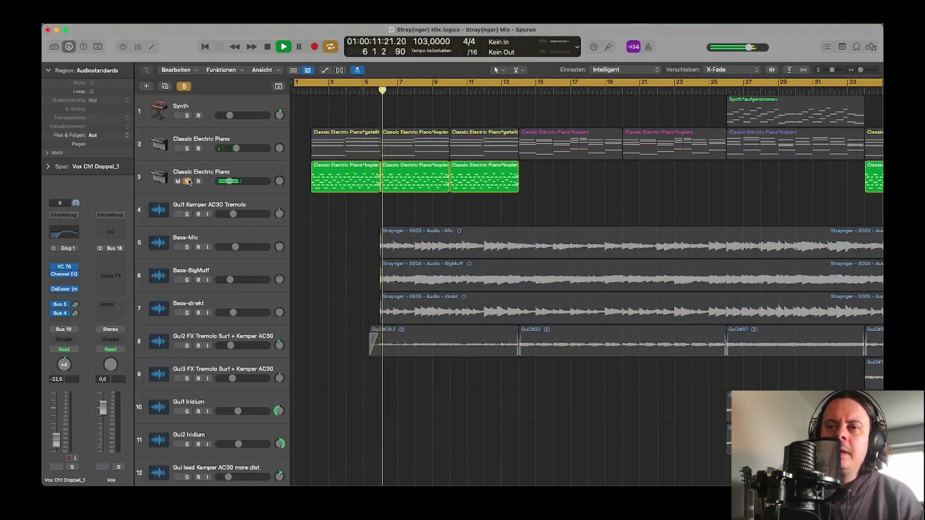
pyautogui.click(188, 149)
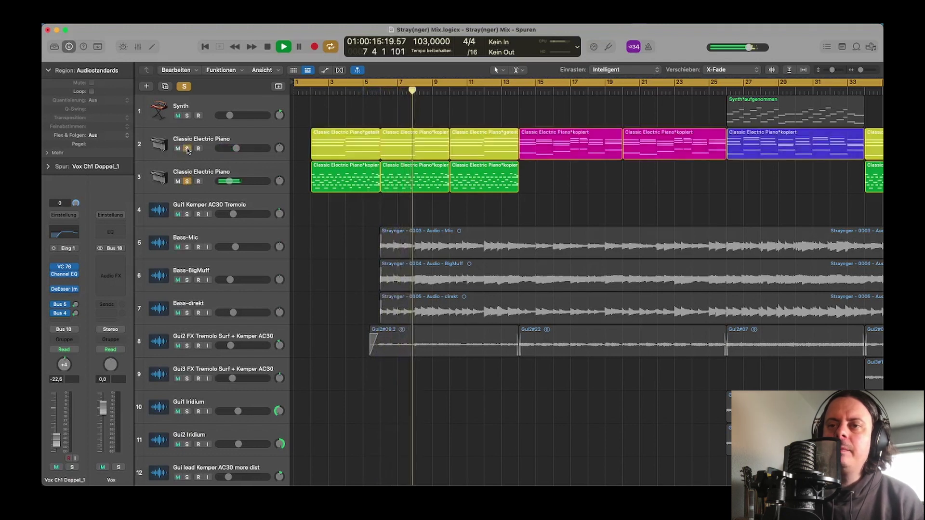
pyautogui.click(187, 181)
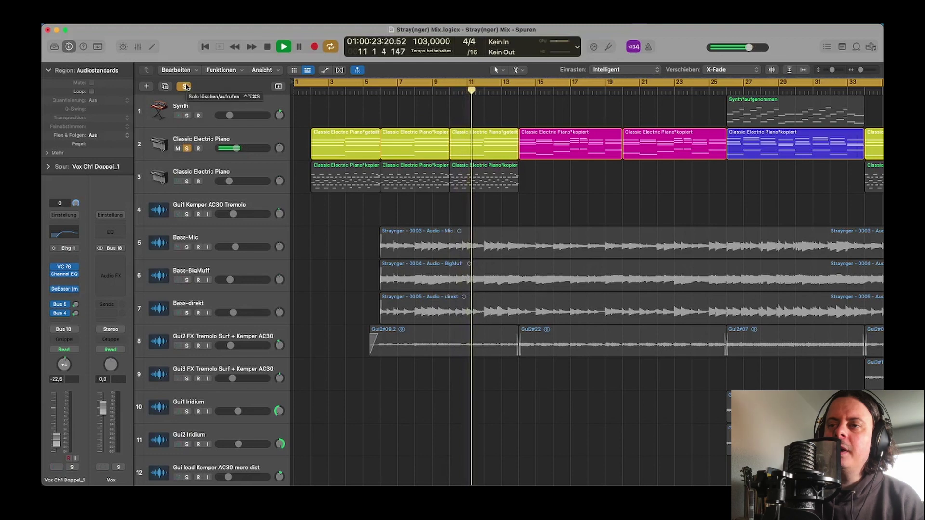
# - Clear the piano solos, bring the Mixer window forward and solo the Drums channel
pyautogui.click(186, 86)
pyautogui.hotkey('ctrl', 'Up')
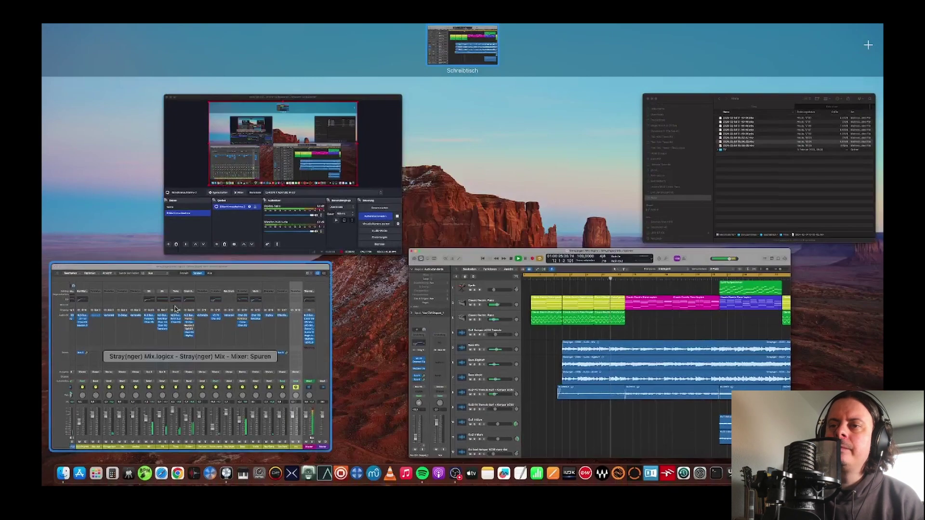
pyautogui.click(393, 403)
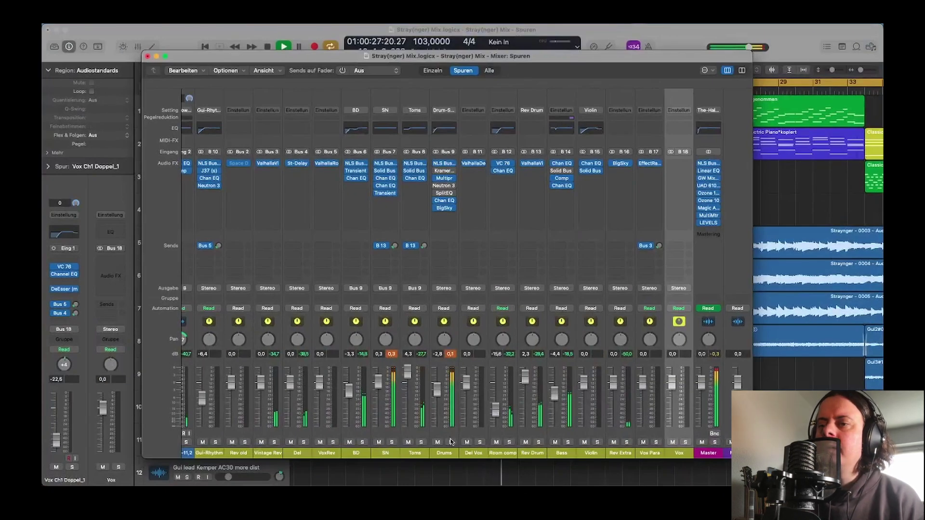
pyautogui.click(450, 443)
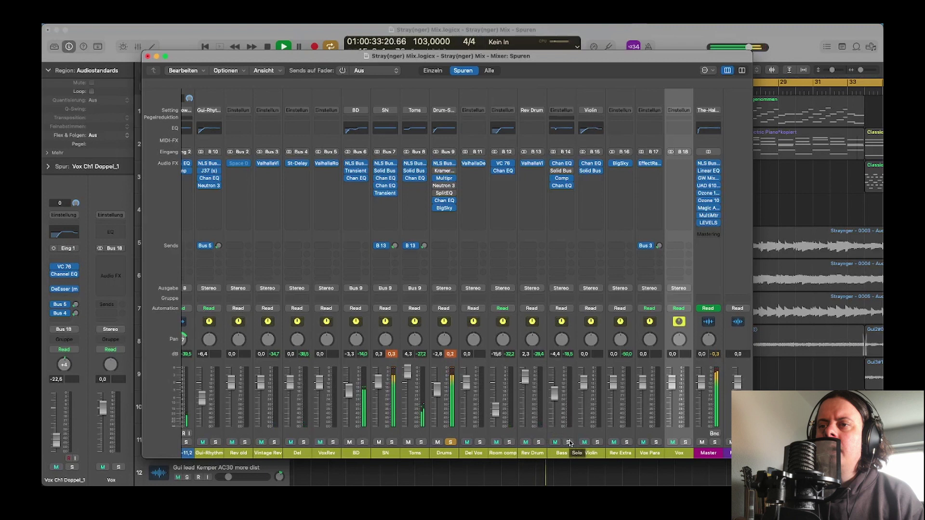
# - Browse left and right through the mixer channels alongside the soloed drums and bass
pyautogui.hscroll(-10, 570, 443)
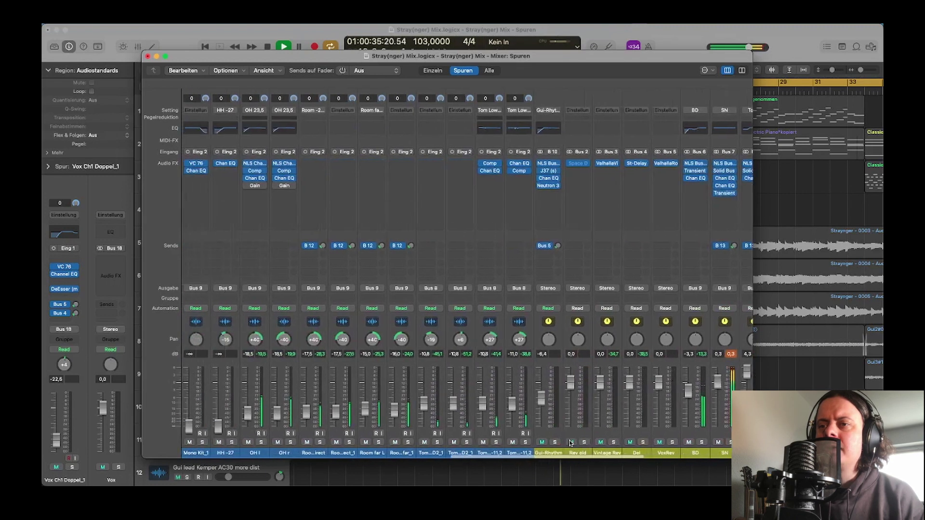
pyautogui.hscroll(-3, 570, 443)
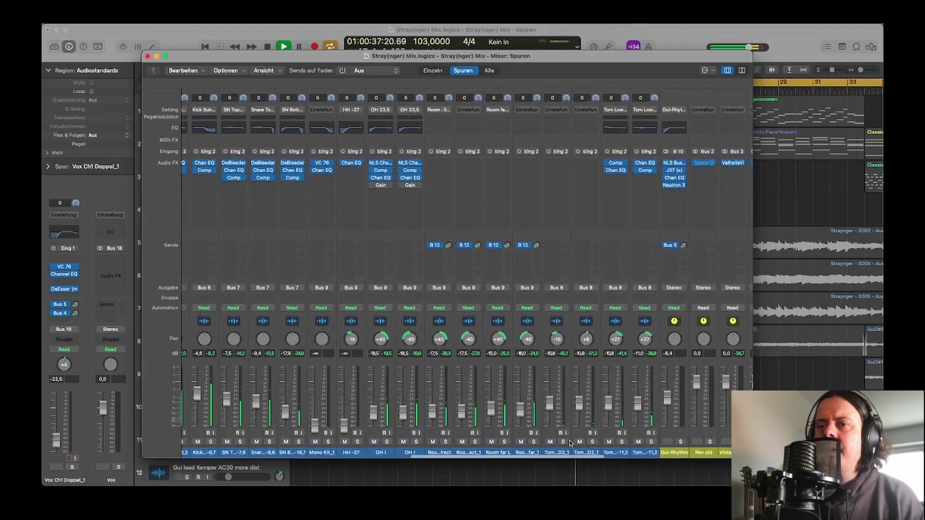
pyautogui.hscroll(-2, 569, 443)
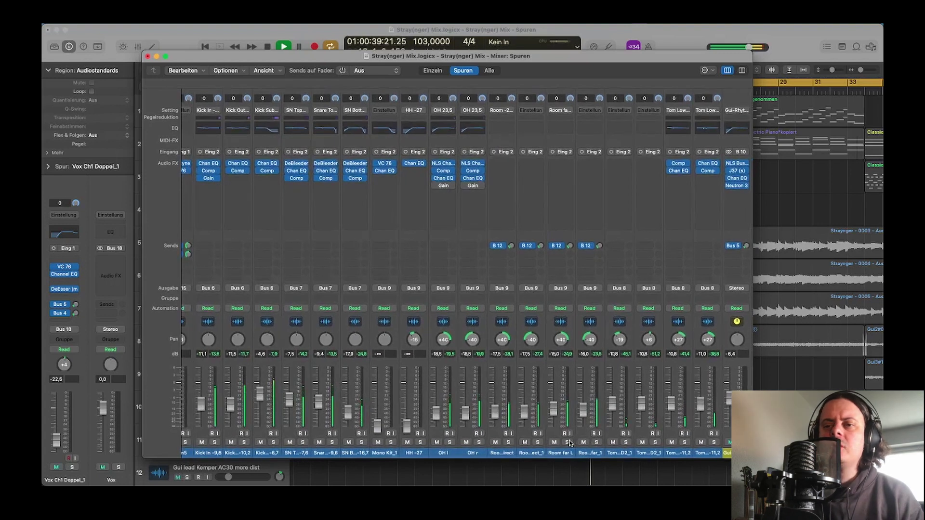
pyautogui.hscroll(2, 570, 443)
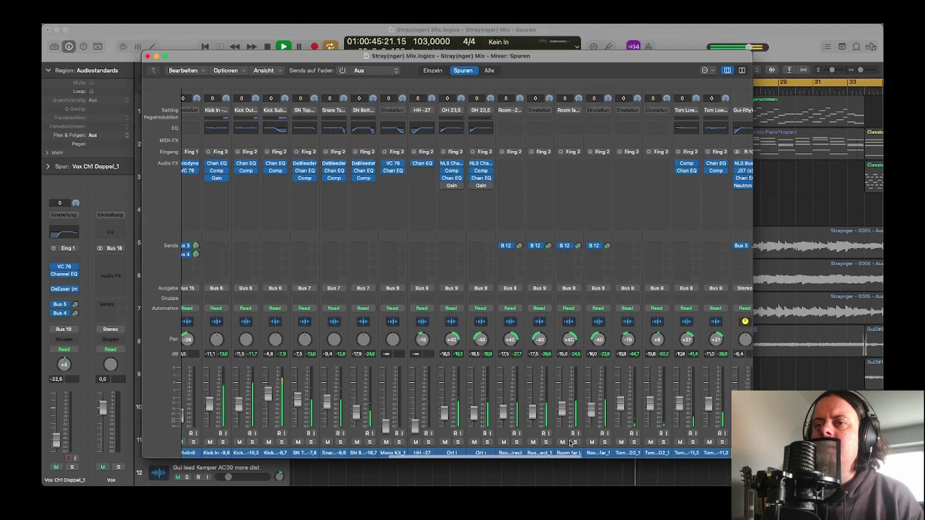
pyautogui.hscroll(10, 569, 443)
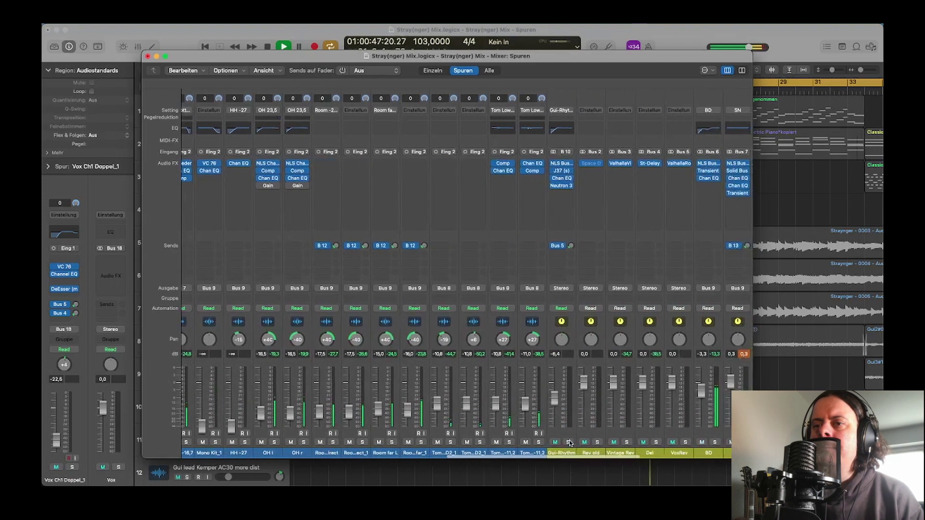
pyautogui.hscroll(2, 569, 443)
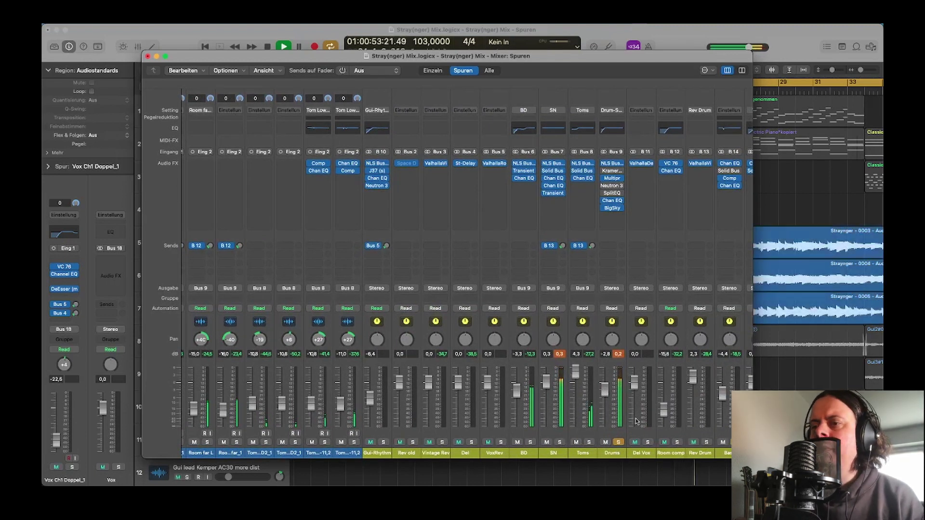
pyautogui.hscroll(2, 636, 421)
# - Back in the Tracks area, solo the first Classic Electric Piano and the Synth track
pyautogui.press('x')
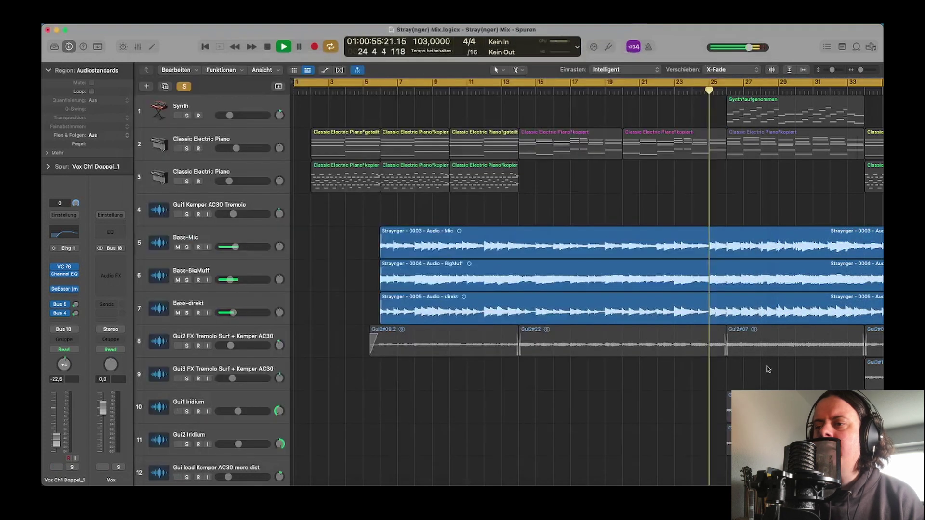
pyautogui.scroll(1, 293, 130)
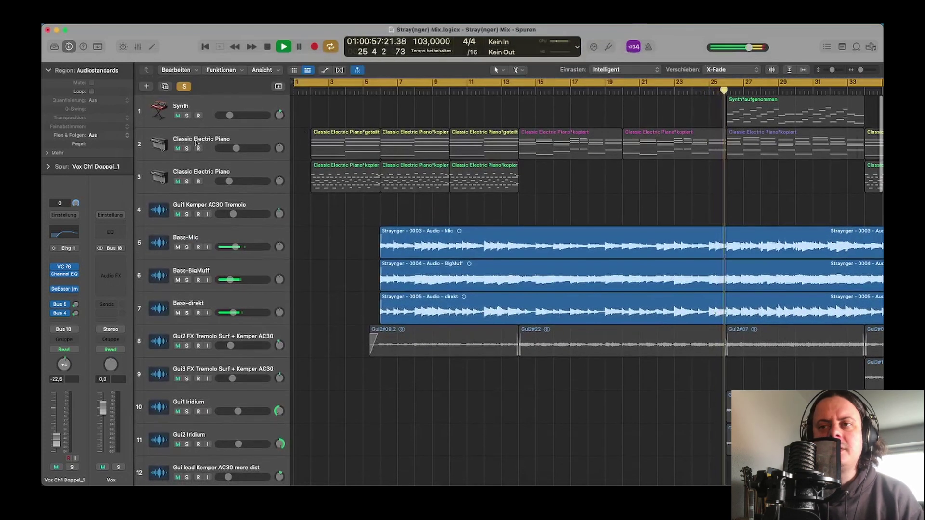
pyautogui.click(187, 149)
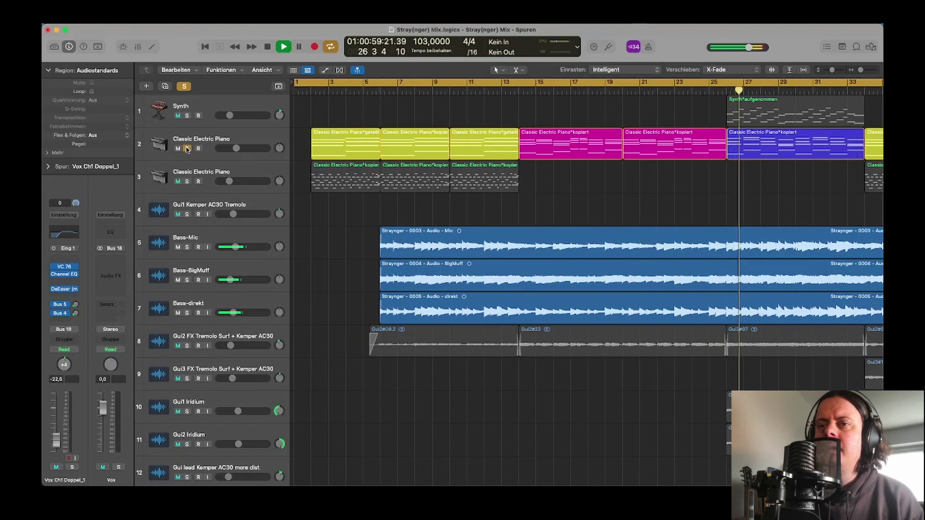
pyautogui.click(187, 115)
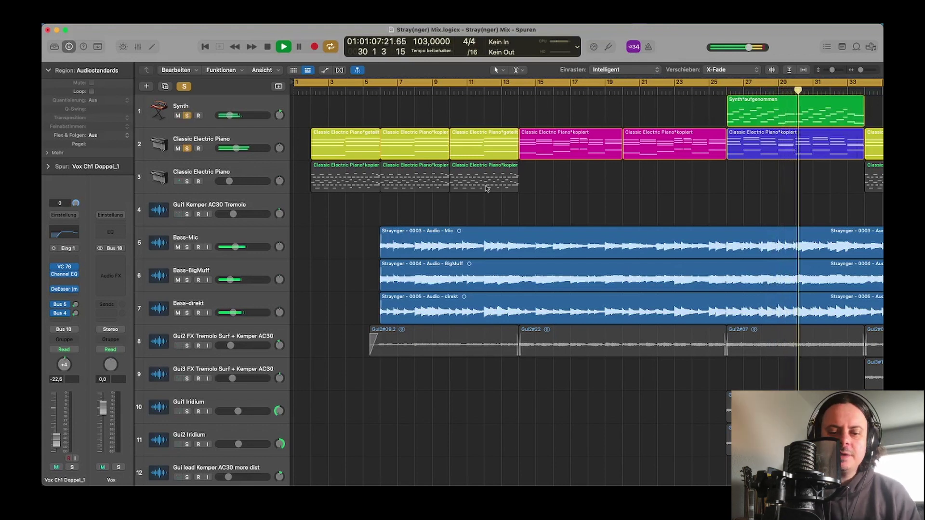
pyautogui.hscroll(5, 486, 188)
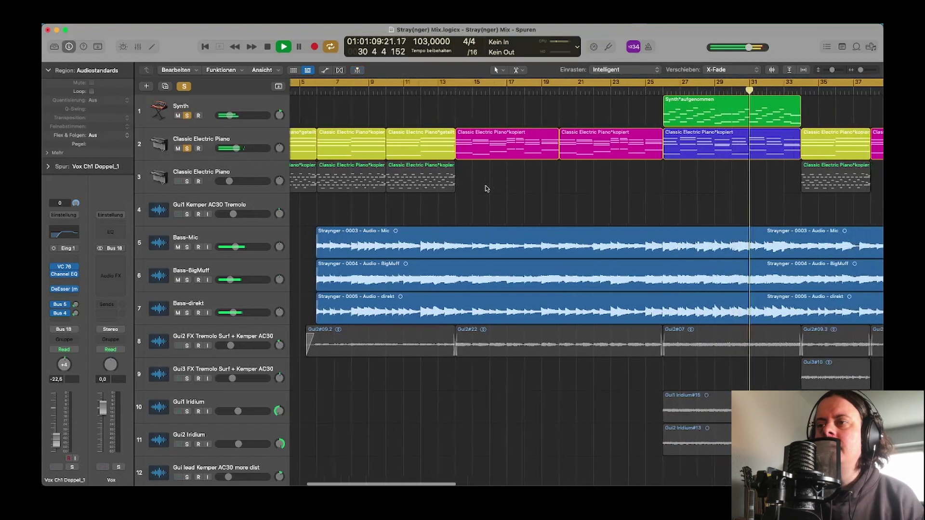
pyautogui.hscroll(6, 485, 188)
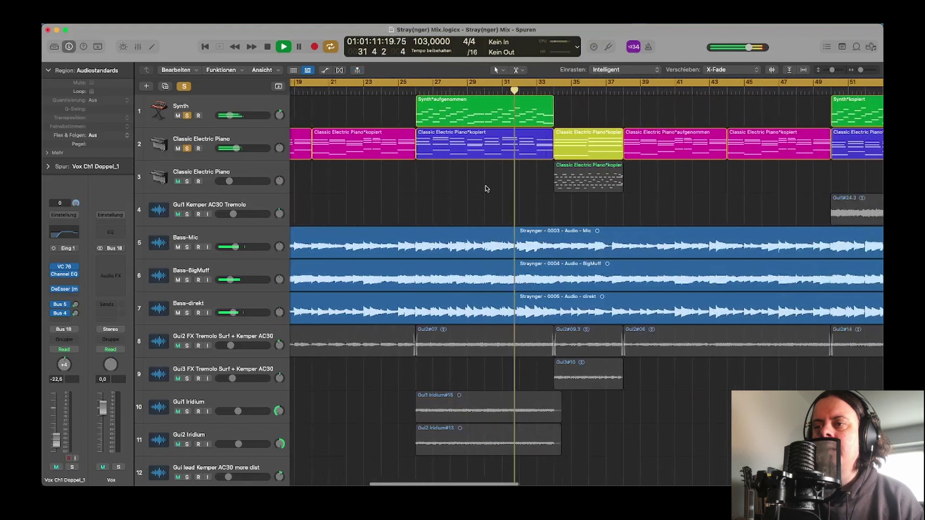
pyautogui.scroll(-3, 486, 188)
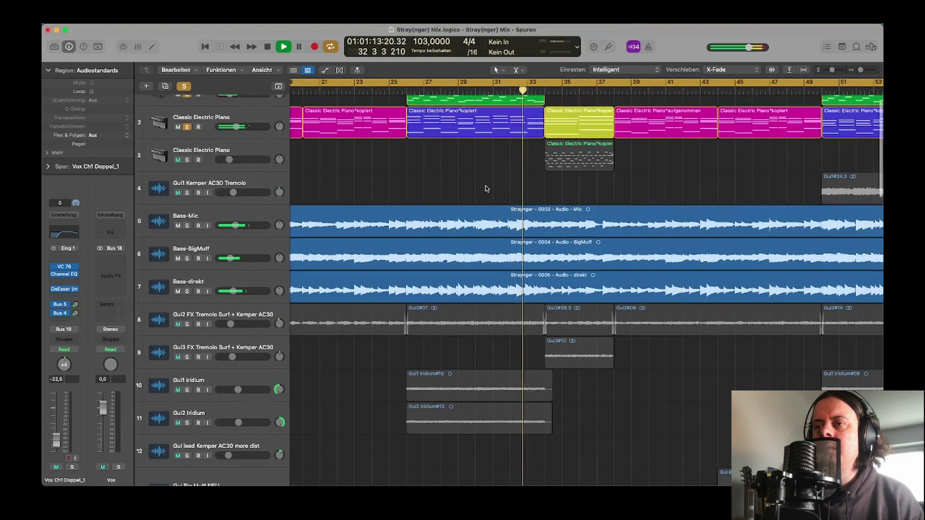
pyautogui.scroll(-2, 485, 188)
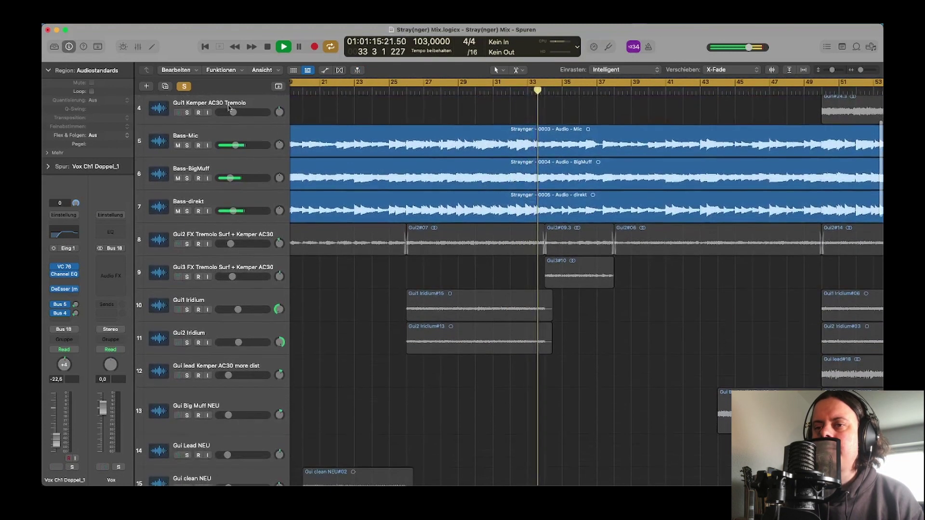
# - Clear all solos, then solo Gui2 FX Tremolo Surf, Gui3 FX Tremolo Surf and Gui Big Muff NEU
pyautogui.click(184, 88)
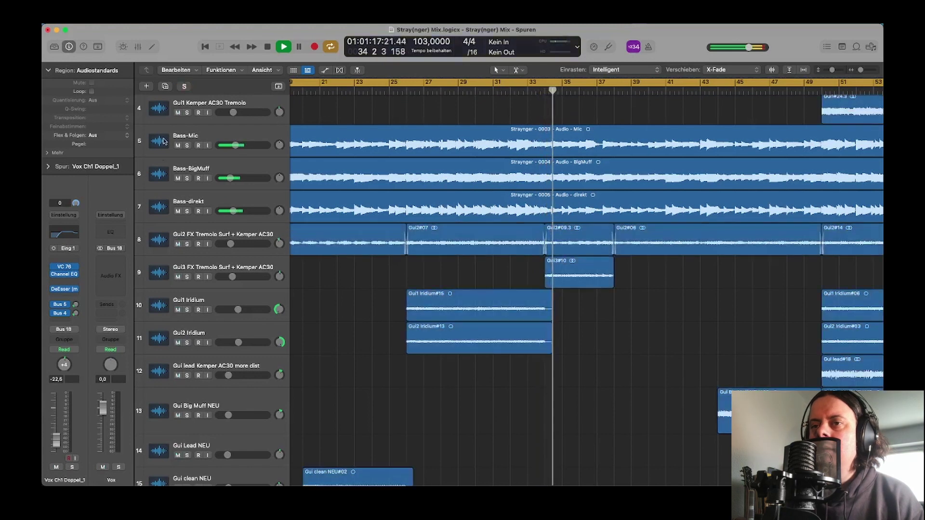
pyautogui.click(187, 244)
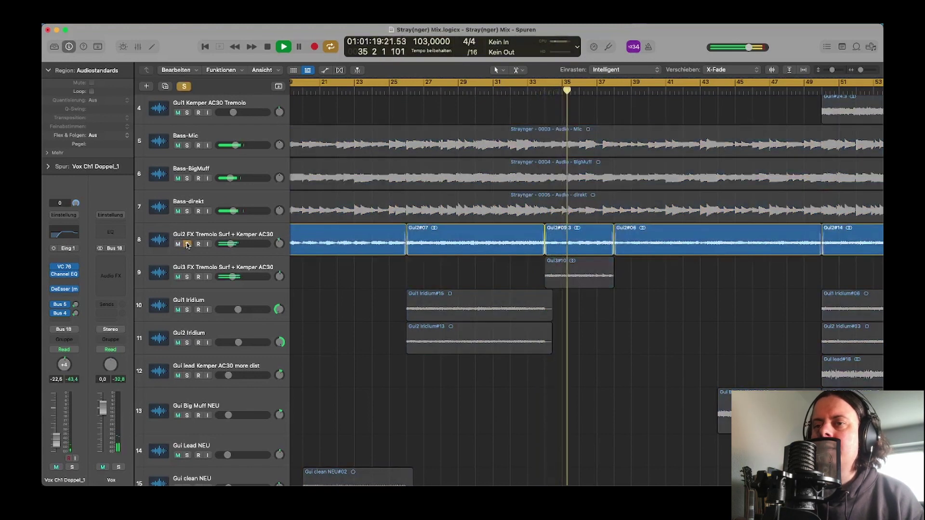
pyautogui.click(188, 278)
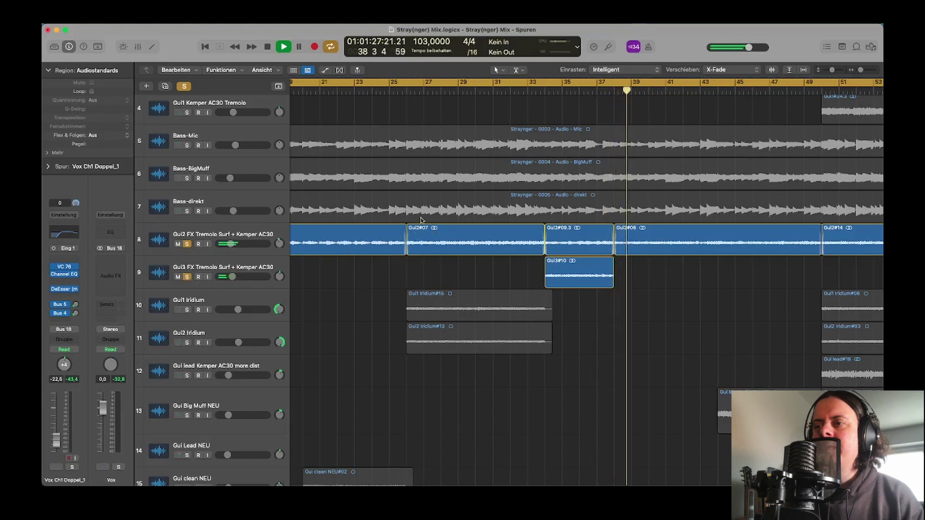
pyautogui.click(188, 416)
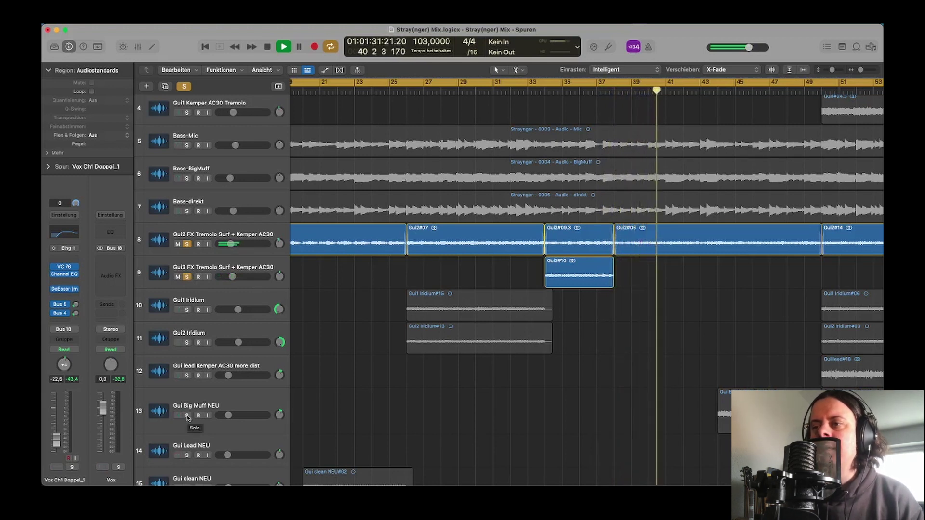
# - Turn on Catch so the arrange view follows the playhead during playback
pyautogui.click(714, 90)
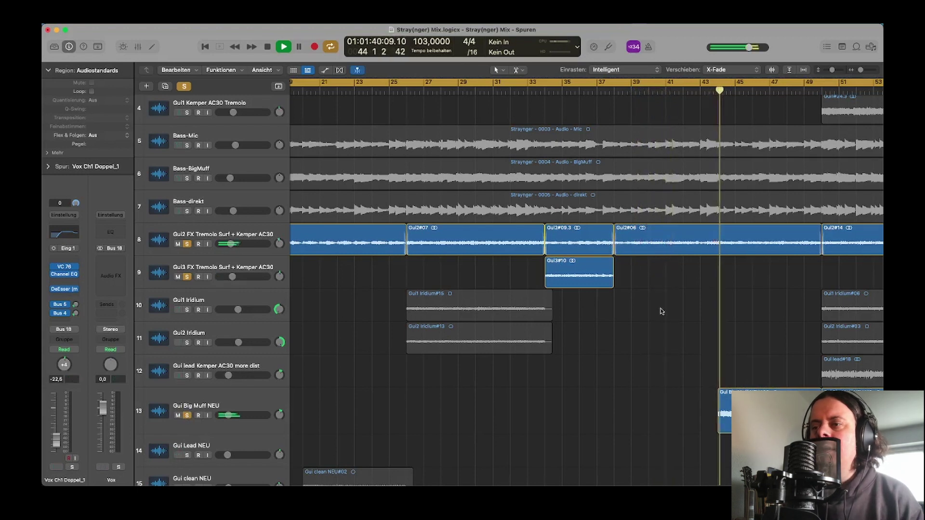
pyautogui.scroll(-1, 661, 308)
pyautogui.scroll(-10, 661, 311)
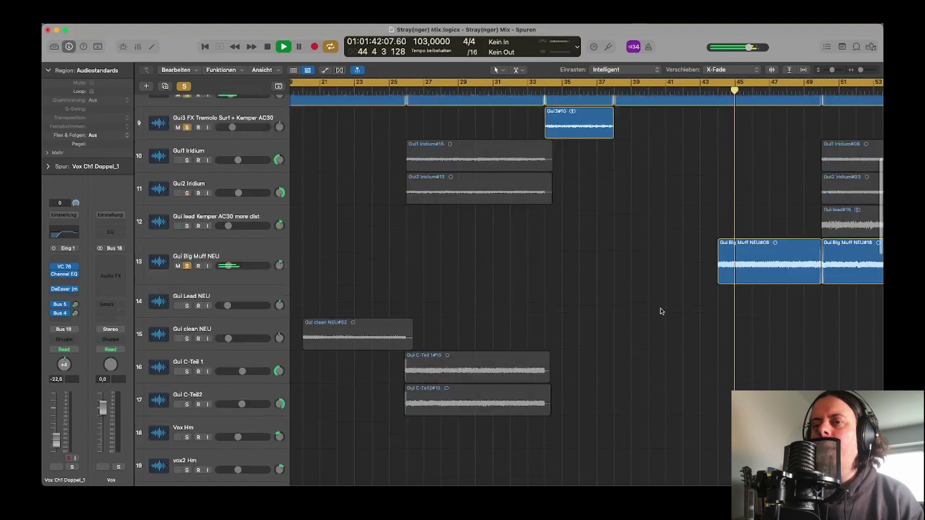
pyautogui.hscroll(5, 661, 311)
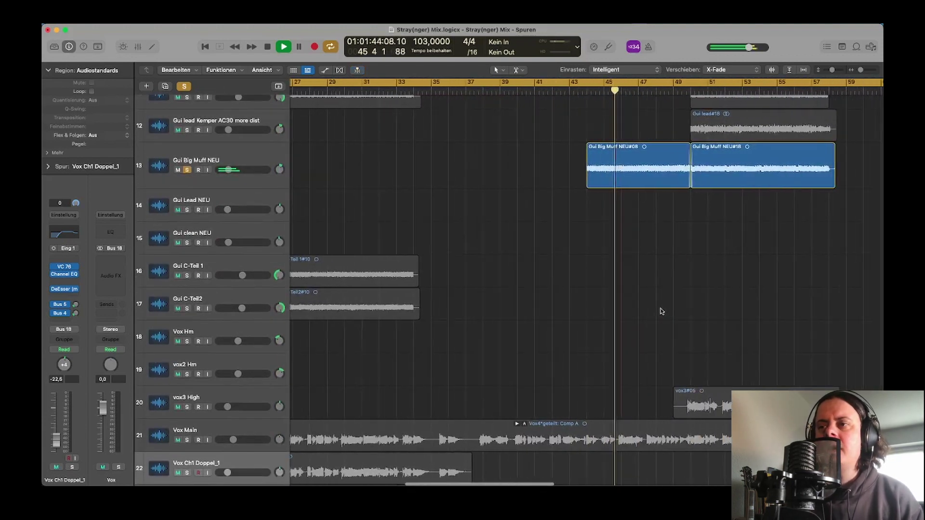
pyautogui.scroll(10, 661, 312)
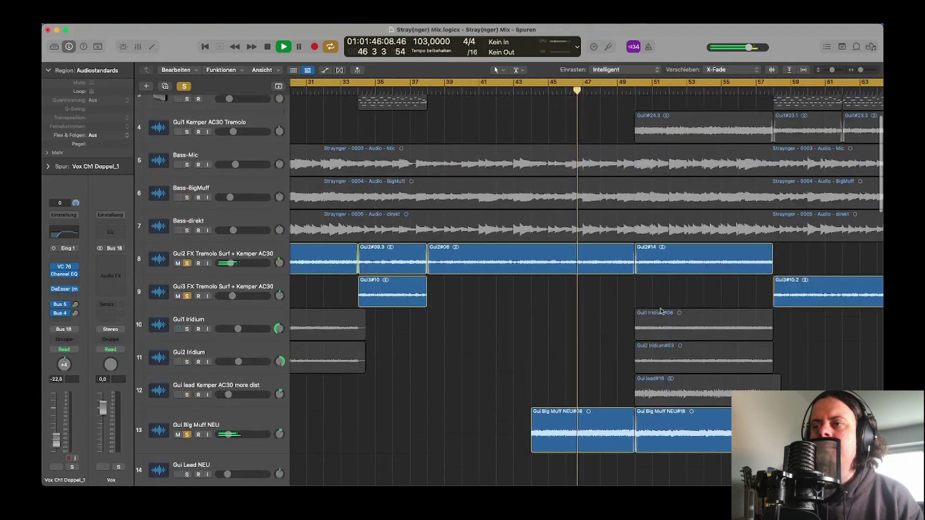
# - Clear solos, then solo both Iridium guitars, Gui lead Kemper, Big Muff, Gui2 Tremolo and Gui1 Kemper Tremolo
pyautogui.click(184, 87)
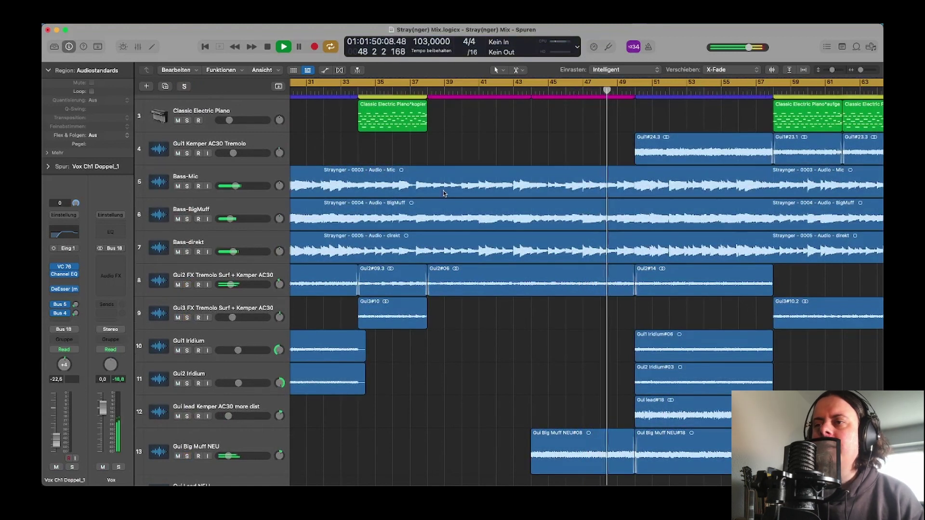
pyautogui.scroll(-1, 444, 193)
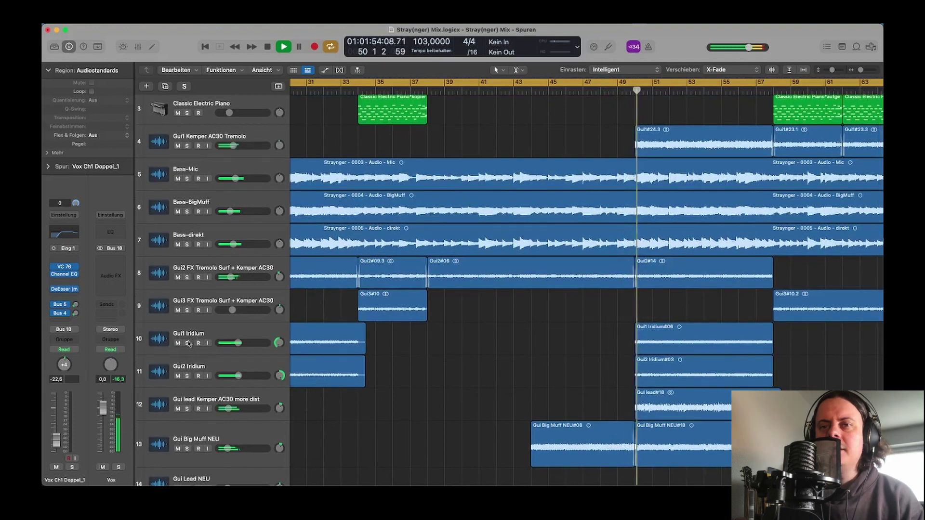
pyautogui.moveTo(187, 343); pyautogui.dragTo(188, 362)
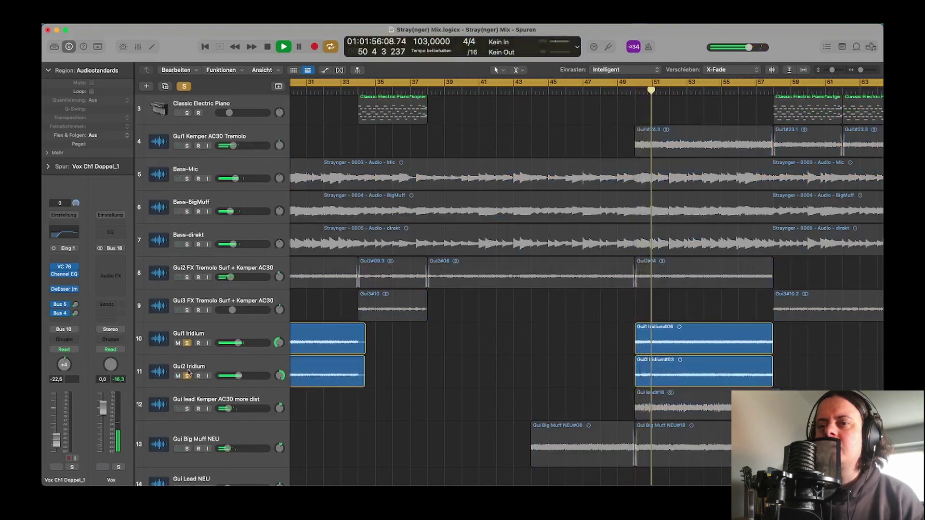
pyautogui.click(187, 409)
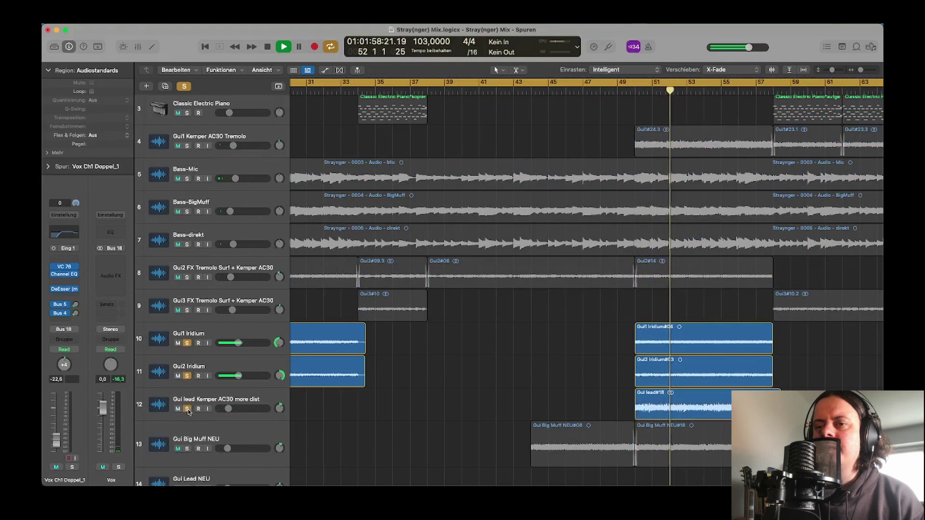
pyautogui.click(187, 449)
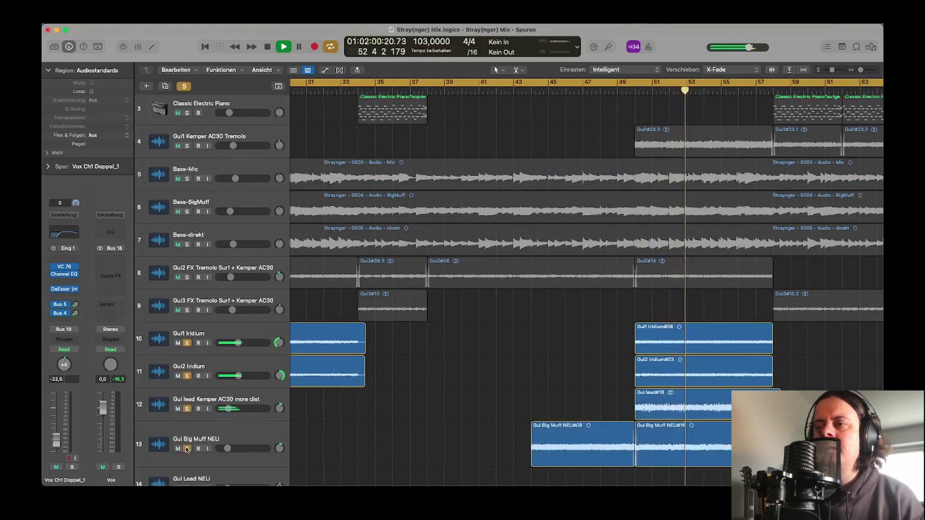
pyautogui.click(187, 278)
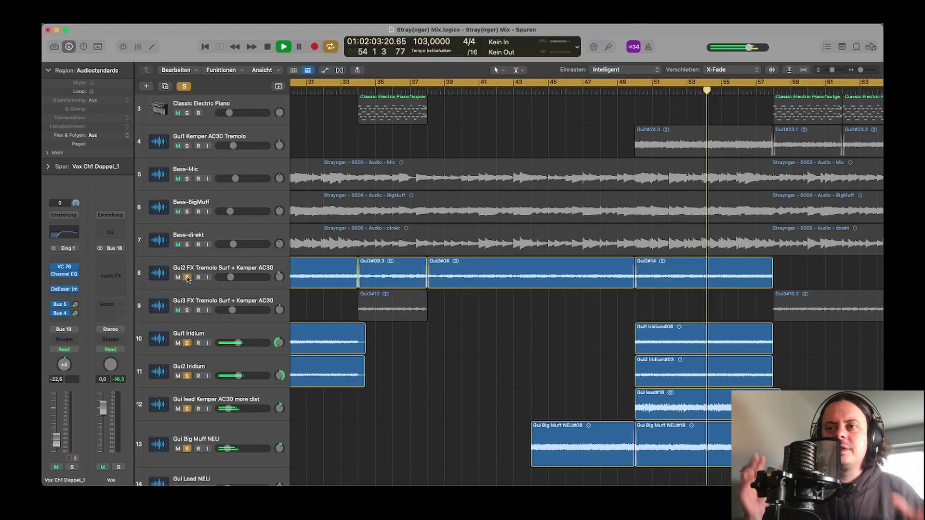
pyautogui.click(187, 146)
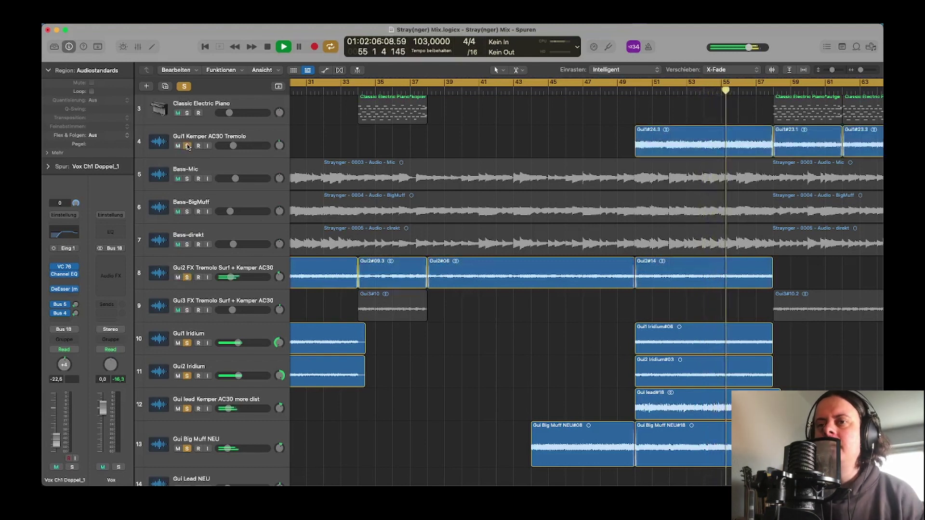
pyautogui.scroll(2, 395, 186)
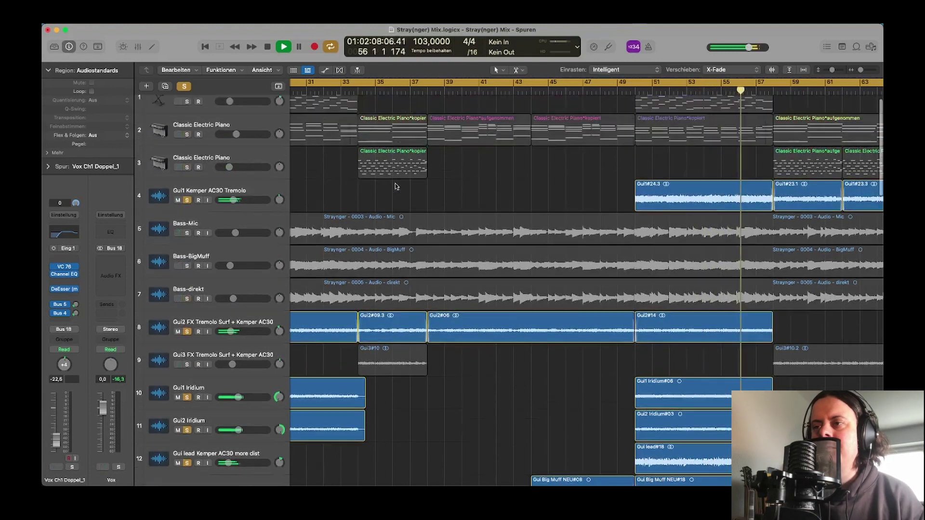
pyautogui.scroll(-10, 395, 186)
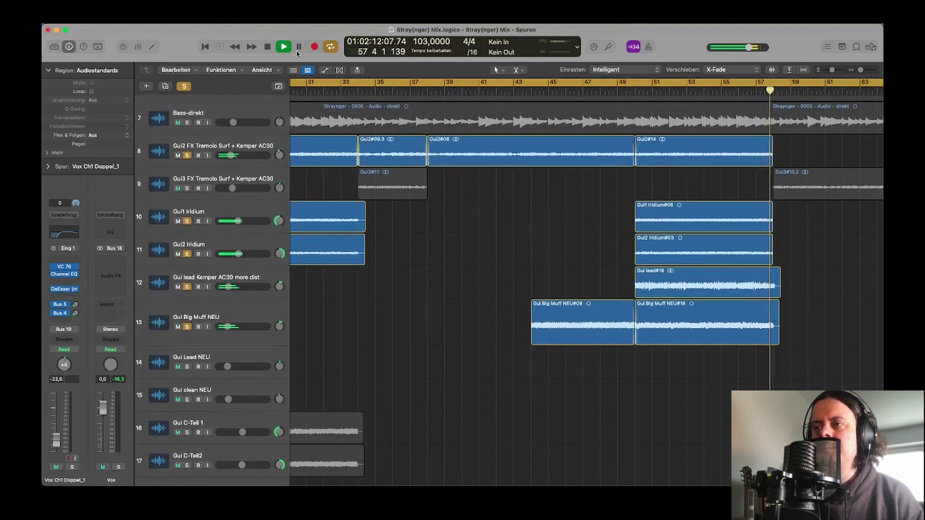
# - Turn off the global Solo and scroll down to the vocal and violin tracks
pyautogui.click(183, 86)
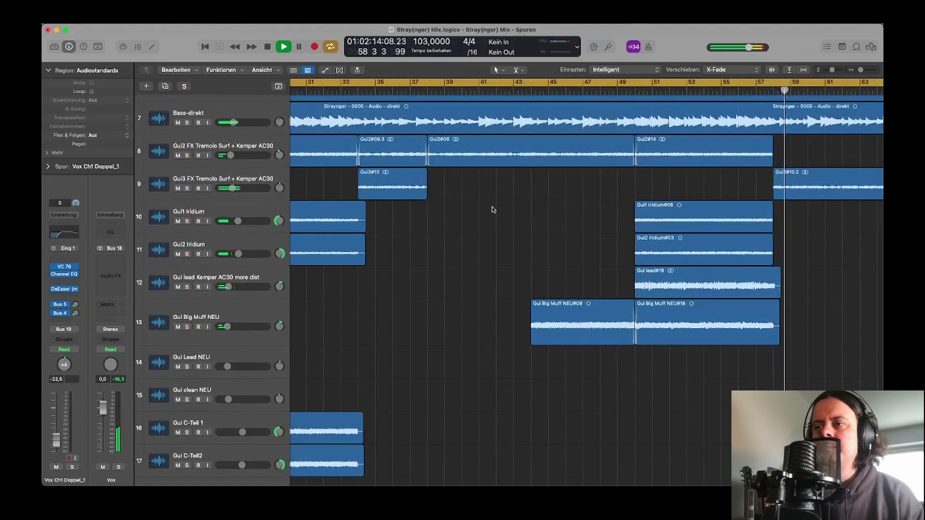
pyautogui.hscroll(10, 493, 209)
pyautogui.scroll(-5, 493, 209)
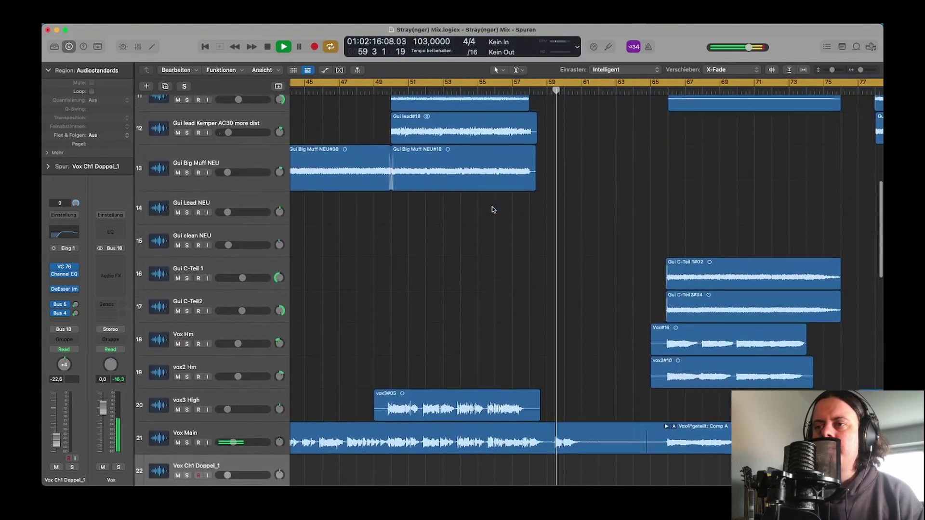
pyautogui.scroll(-4, 492, 210)
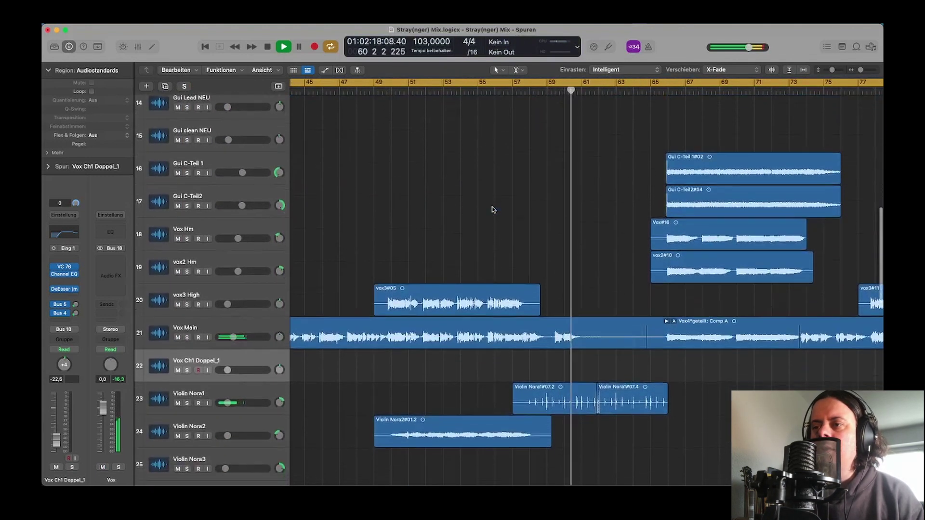
pyautogui.scroll(-5, 492, 210)
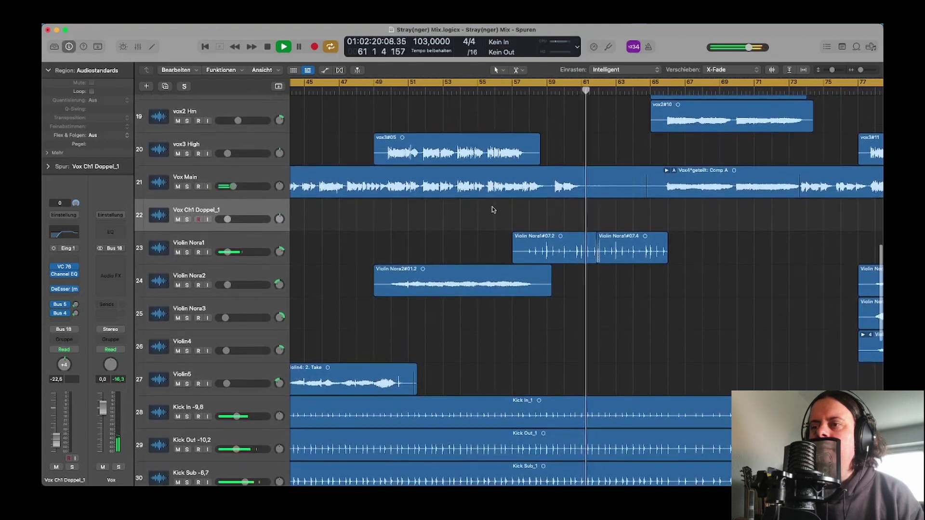
pyautogui.scroll(-2, 492, 209)
pyautogui.hscroll(12, 492, 210)
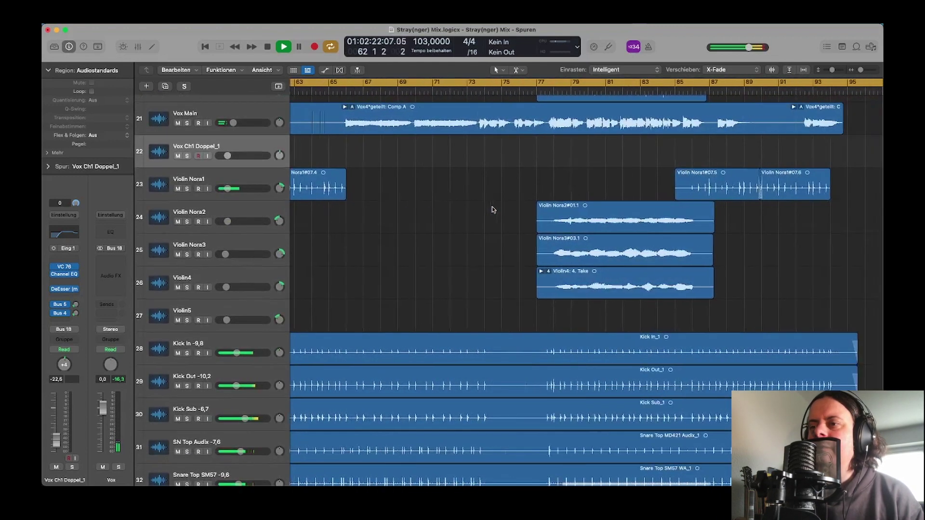
pyautogui.hscroll(2, 492, 209)
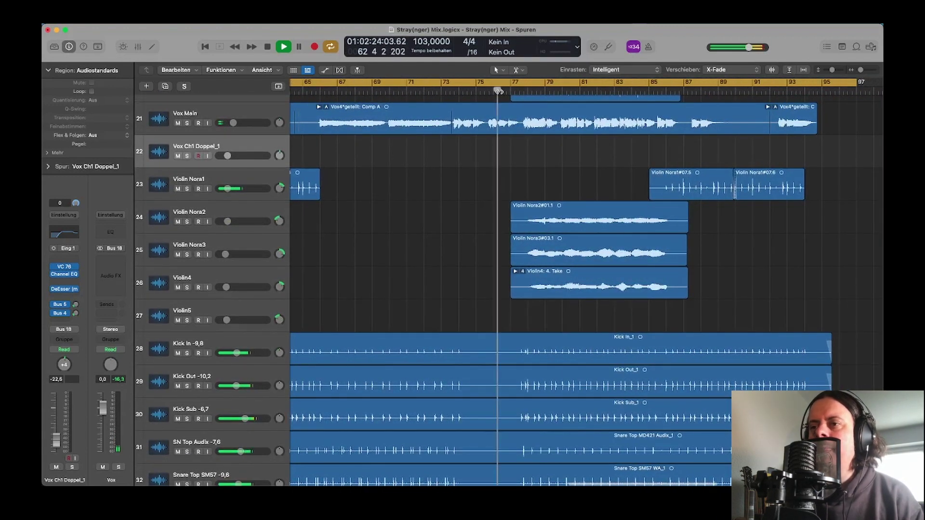
# - Solo Violin Nora2, Nora3, Violin4 and Nora1, and move the playhead to bar 85
pyautogui.click(187, 222)
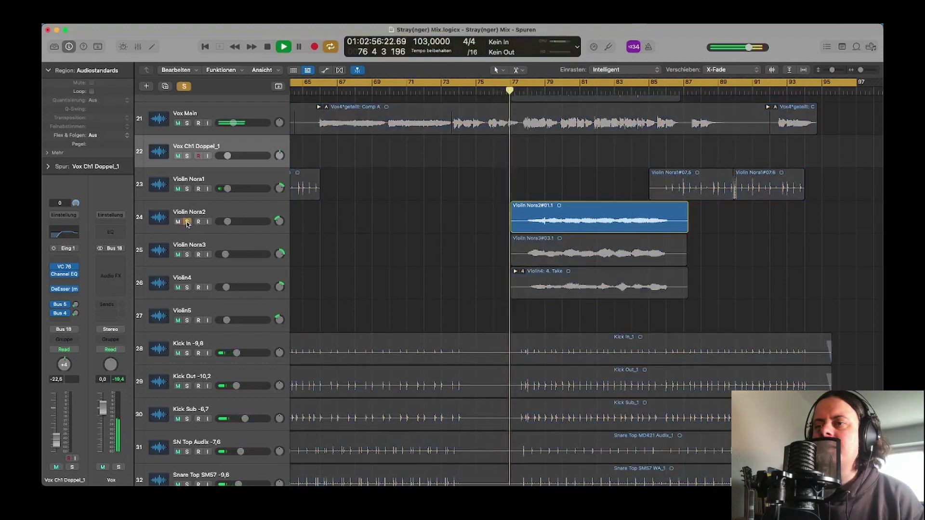
pyautogui.click(187, 255)
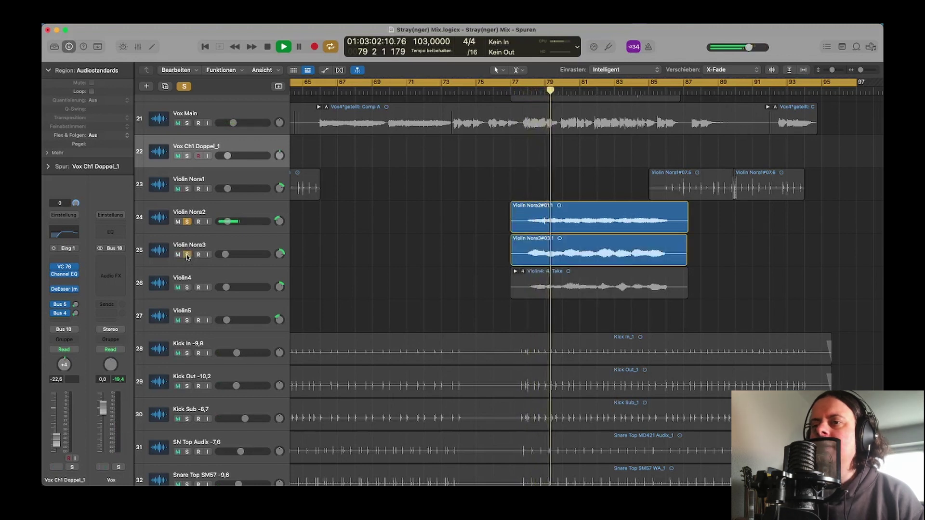
pyautogui.click(187, 288)
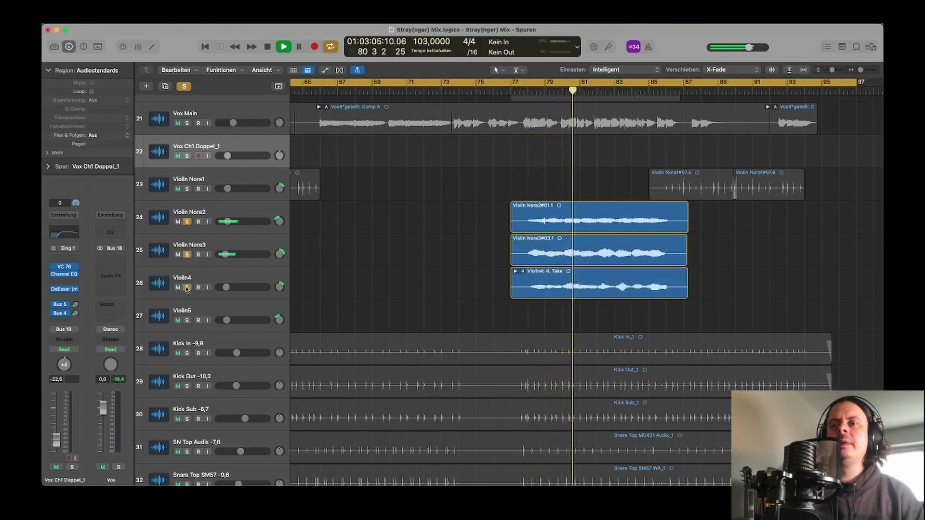
pyautogui.click(188, 189)
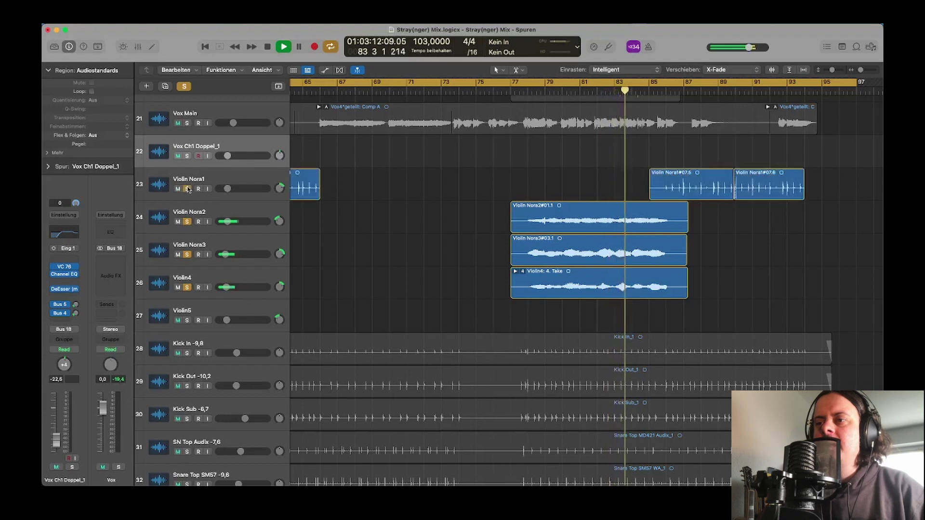
pyautogui.click(664, 89)
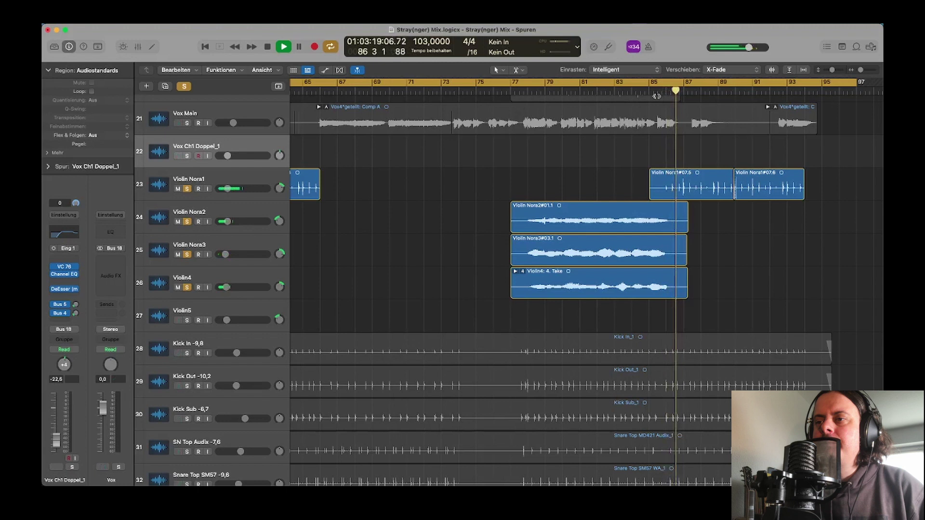
pyautogui.scroll(-3, 530, 256)
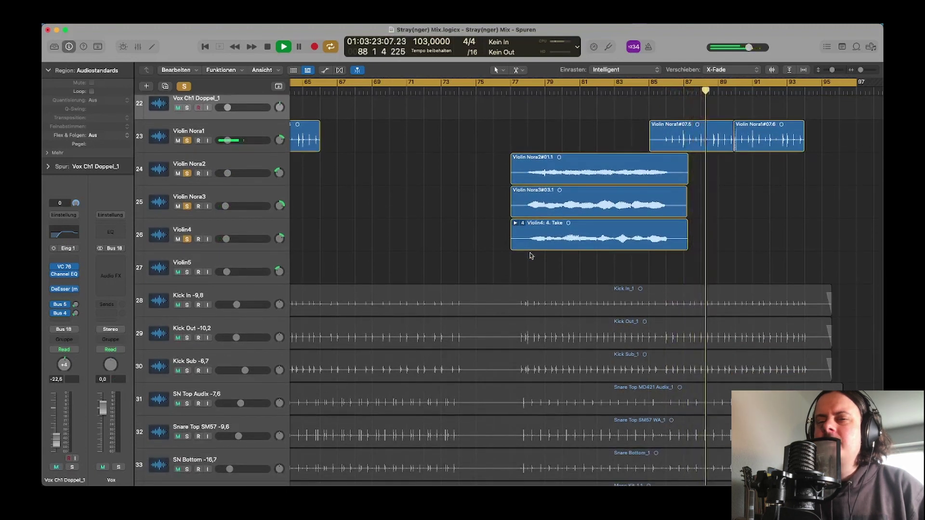
pyautogui.scroll(-1, 530, 255)
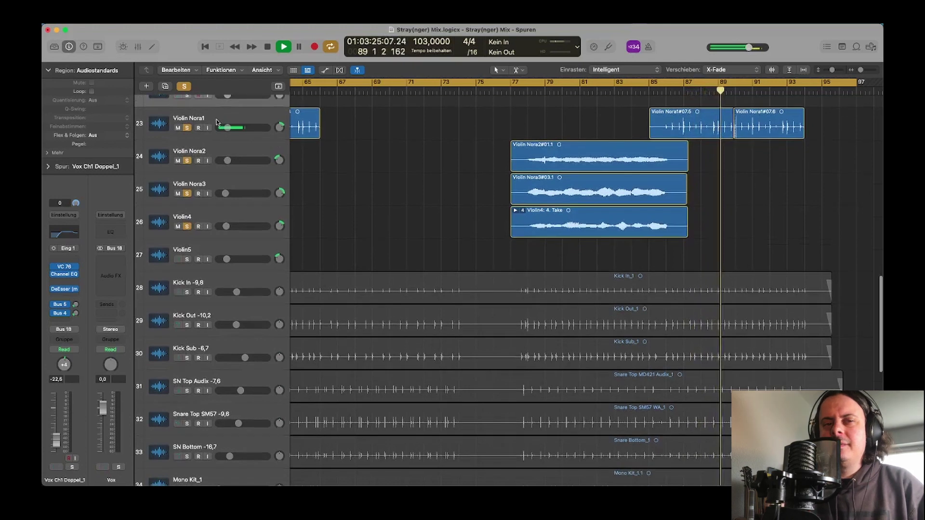
# - Clear the violin solos and solo the Vox Main track
pyautogui.click(184, 86)
pyautogui.hscroll(-10, 444, 155)
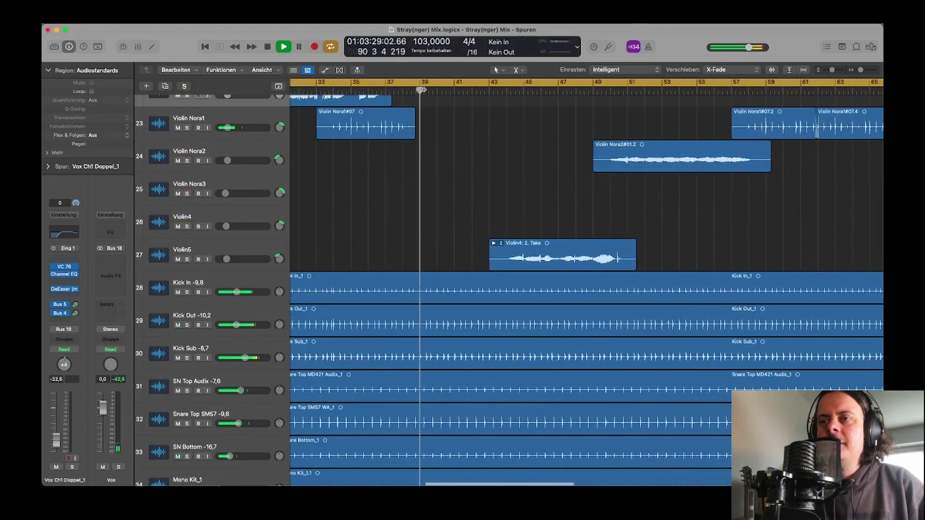
pyautogui.scroll(15, 421, 171)
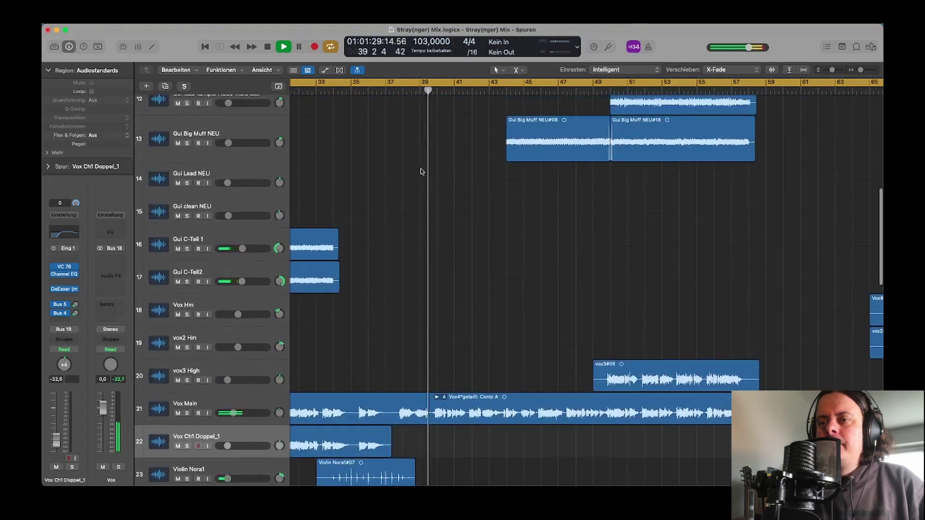
pyautogui.scroll(-3, 421, 172)
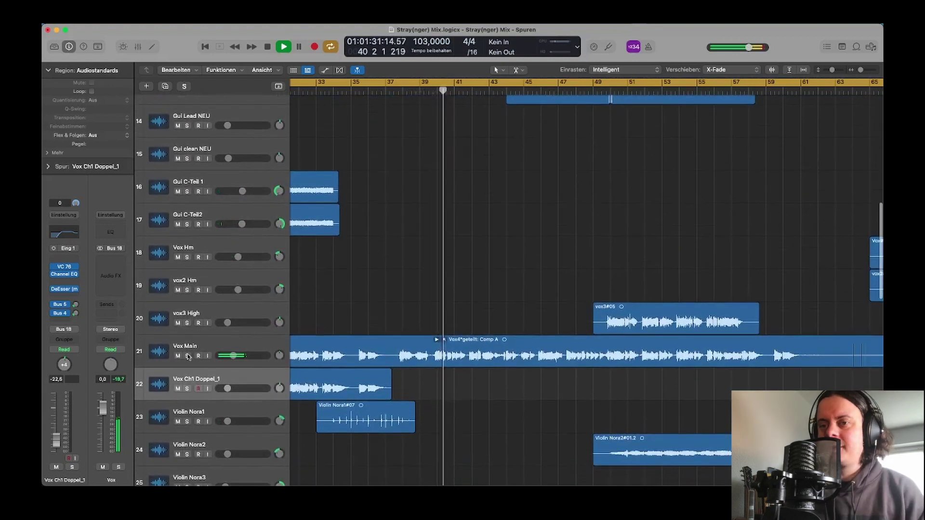
pyautogui.click(188, 357)
# - Swap the solo to vox3 High, jump to around bar 49, then add Vox Main back
pyautogui.scroll(-3, 458, 279)
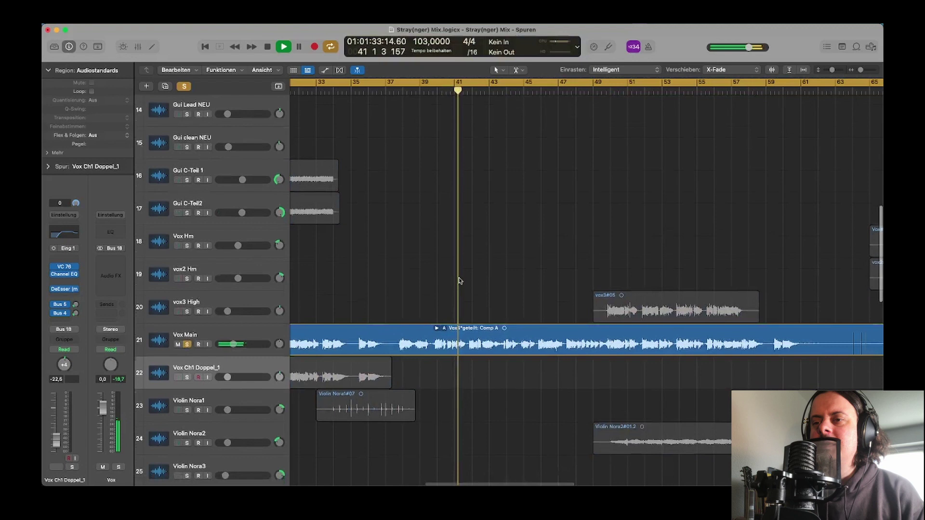
pyautogui.scroll(-1, 458, 279)
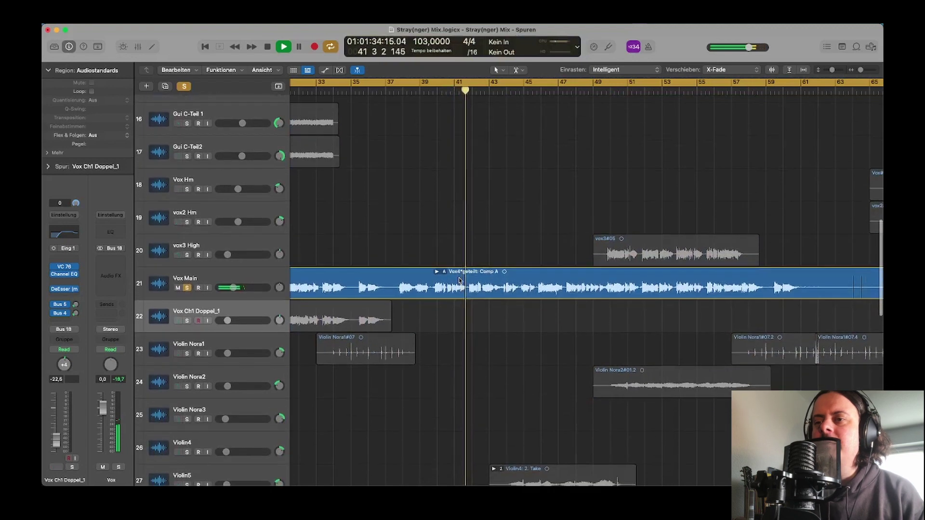
pyautogui.click(188, 288)
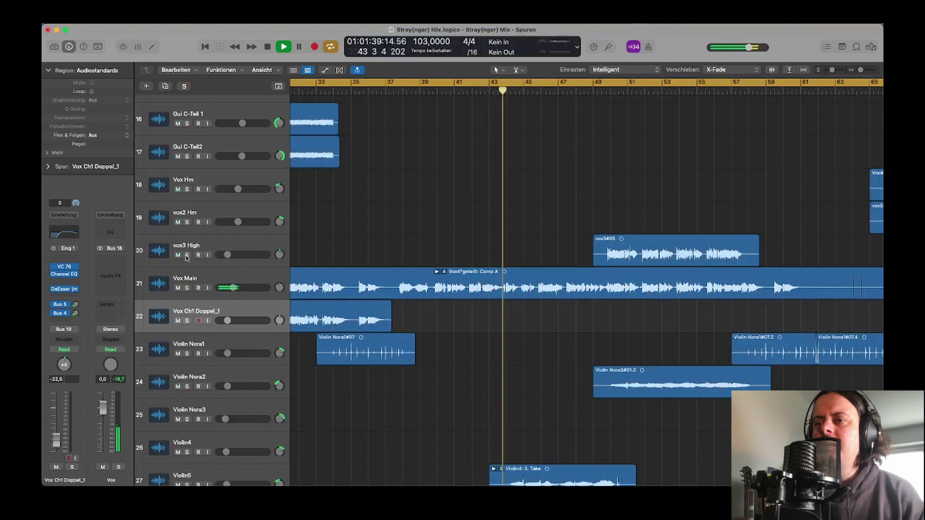
pyautogui.click(187, 255)
pyautogui.click(610, 92)
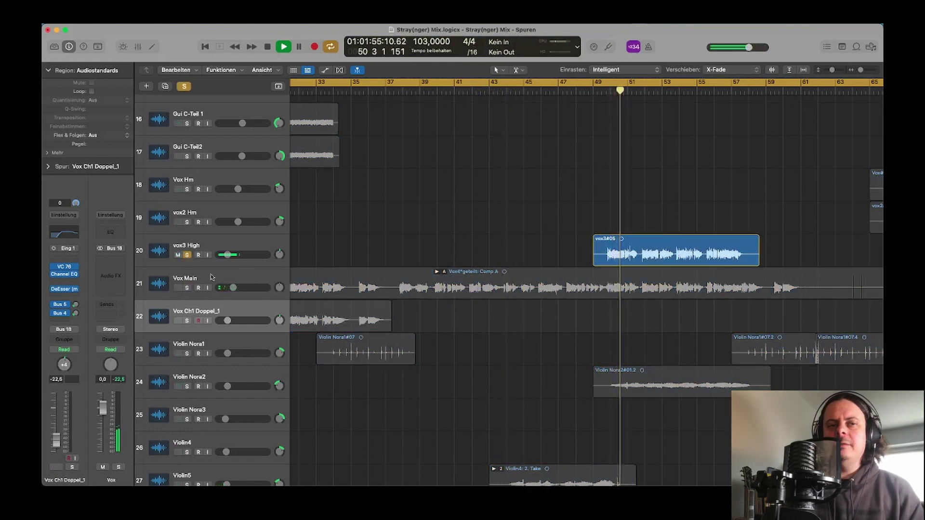
pyautogui.click(186, 287)
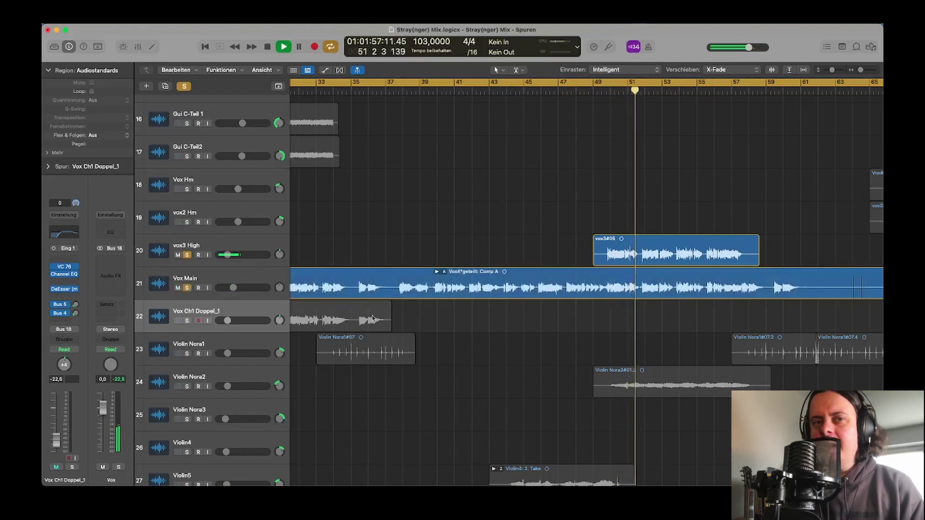
pyautogui.scroll(-6, 385, 323)
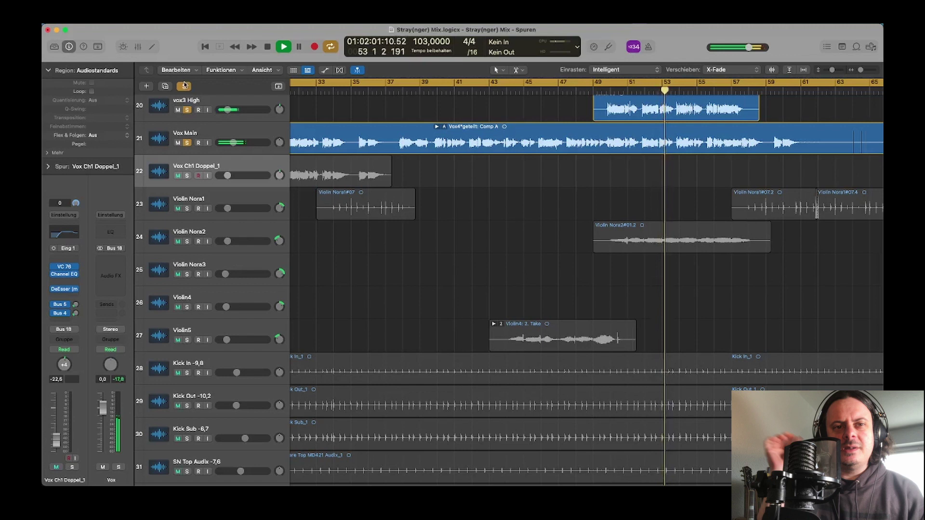
# - Clear all solos and zoom out horizontally and vertically until all 46 tracks fit
pyautogui.click(184, 86)
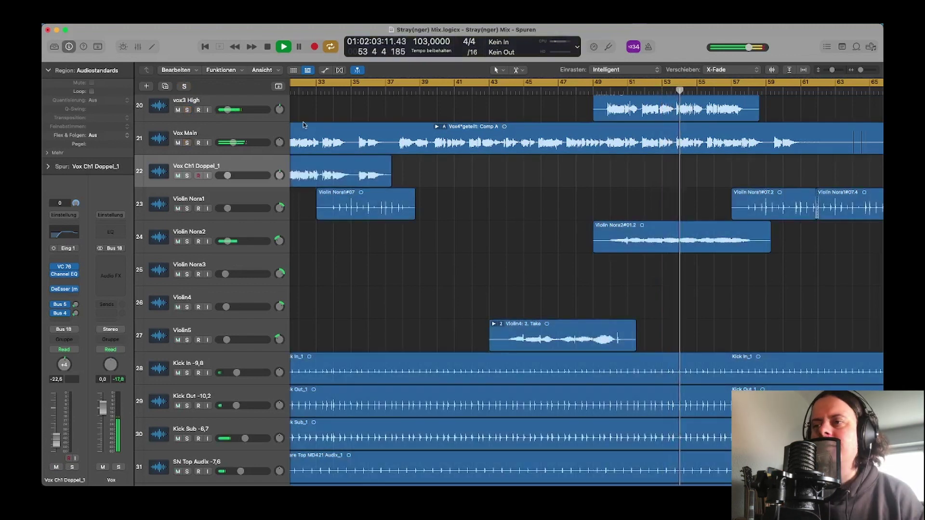
pyautogui.press('super+Left')
pyautogui.press('super+Left')
pyautogui.press('super+Up')
pyautogui.press('super+Up')
pyautogui.press('super+Up')
pyautogui.press('super+Up')
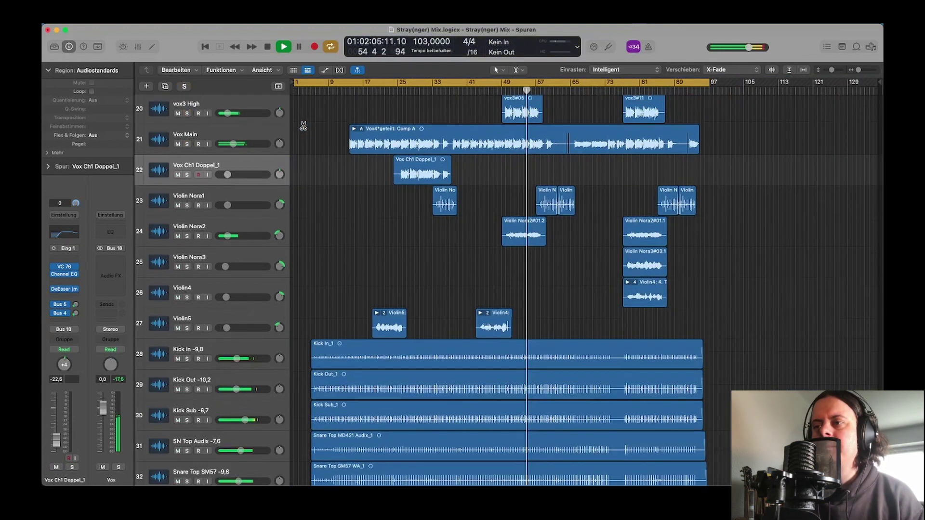
pyautogui.press('super+Up')
pyautogui.press('super+Up')
pyautogui.press('super+Up')
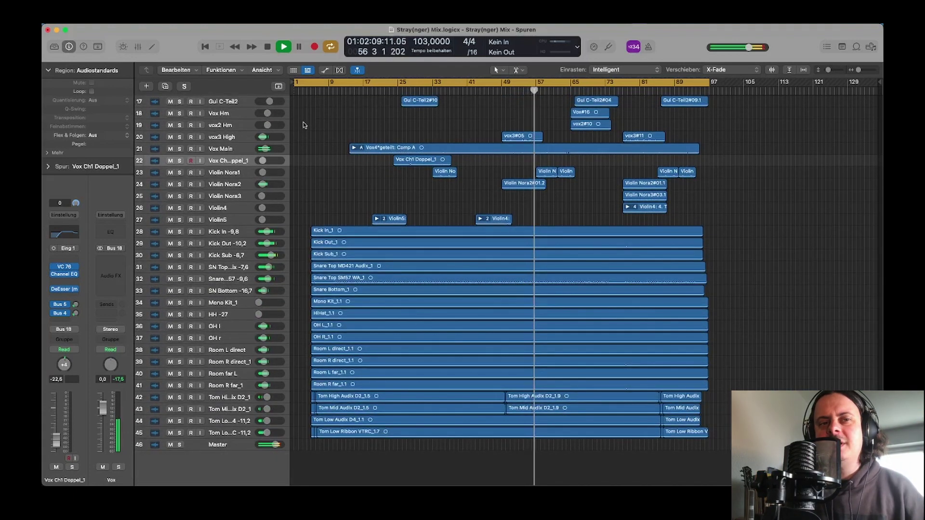
pyautogui.scroll(10, 303, 123)
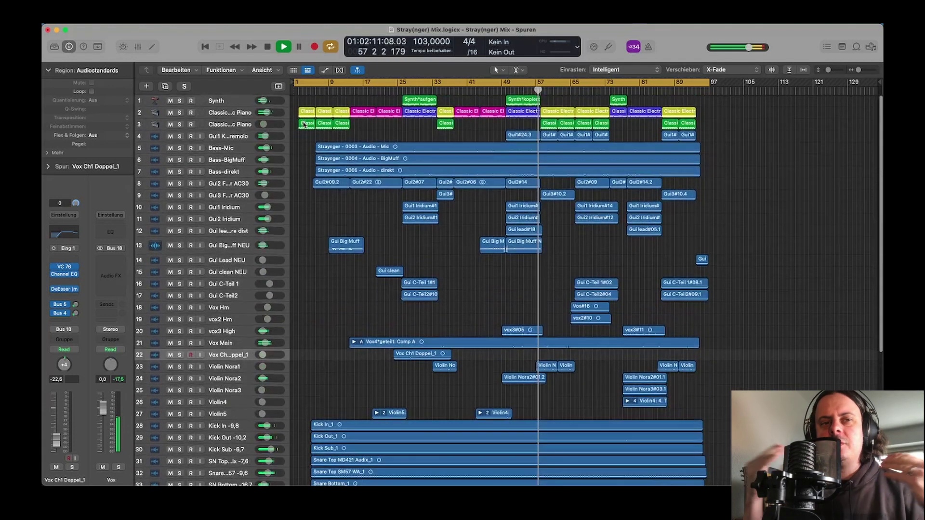
pyautogui.press('super+Up')
pyautogui.press('super+Up')
pyautogui.press('super+Up')
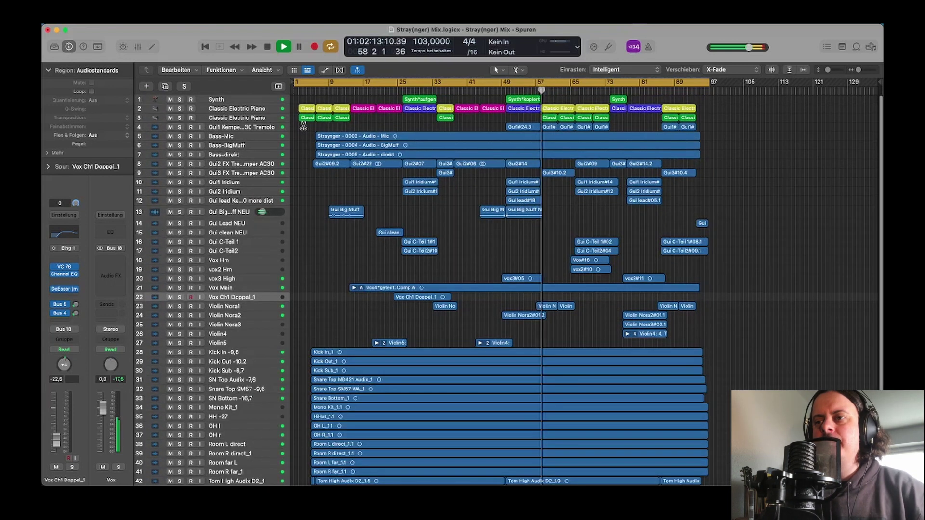
pyautogui.press('super+Up')
pyautogui.press('super+Up')
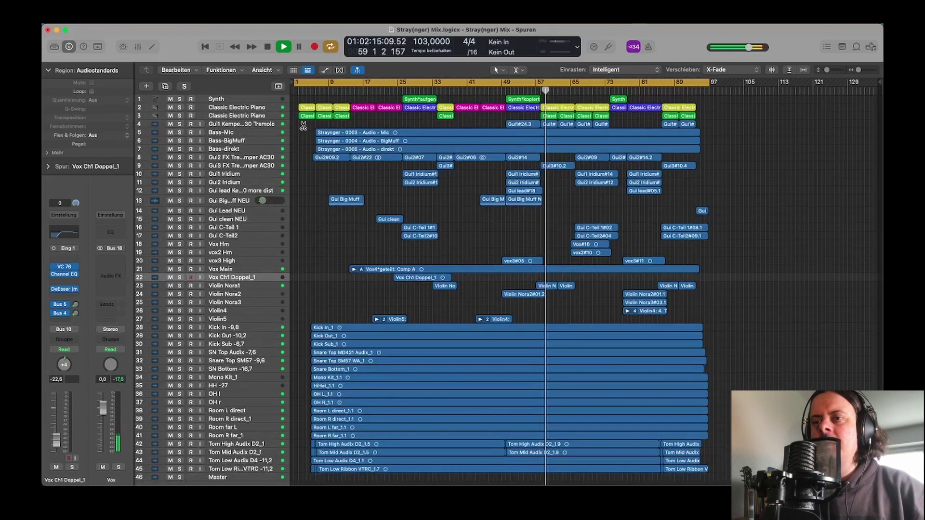